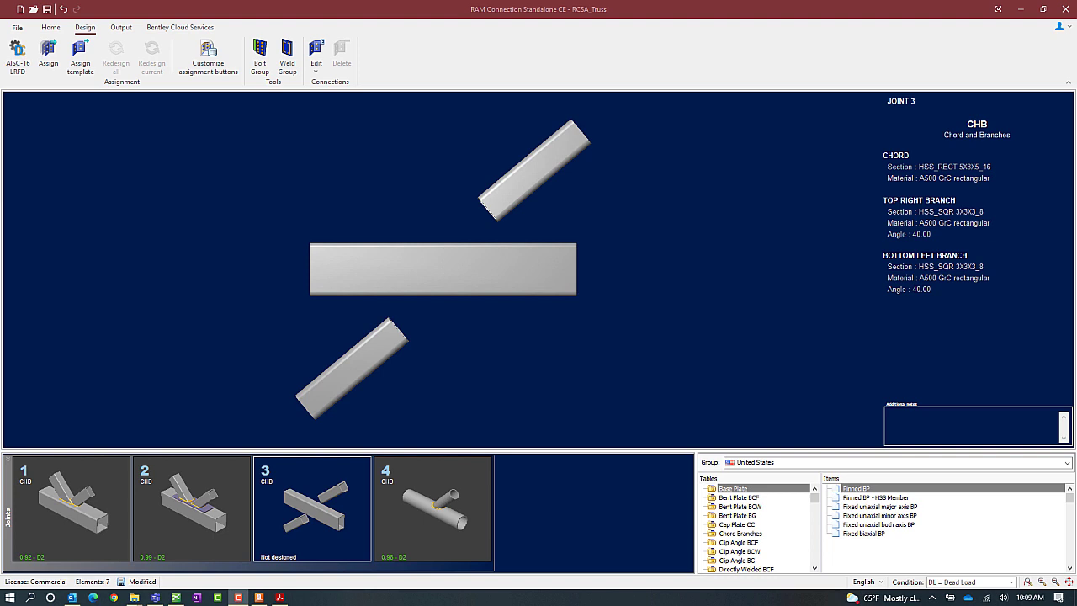
# - Assign the CHB chord-and-branch tubular truss connection (CHB_FEXX70_6) to joint 3
pyautogui.click(85, 30)
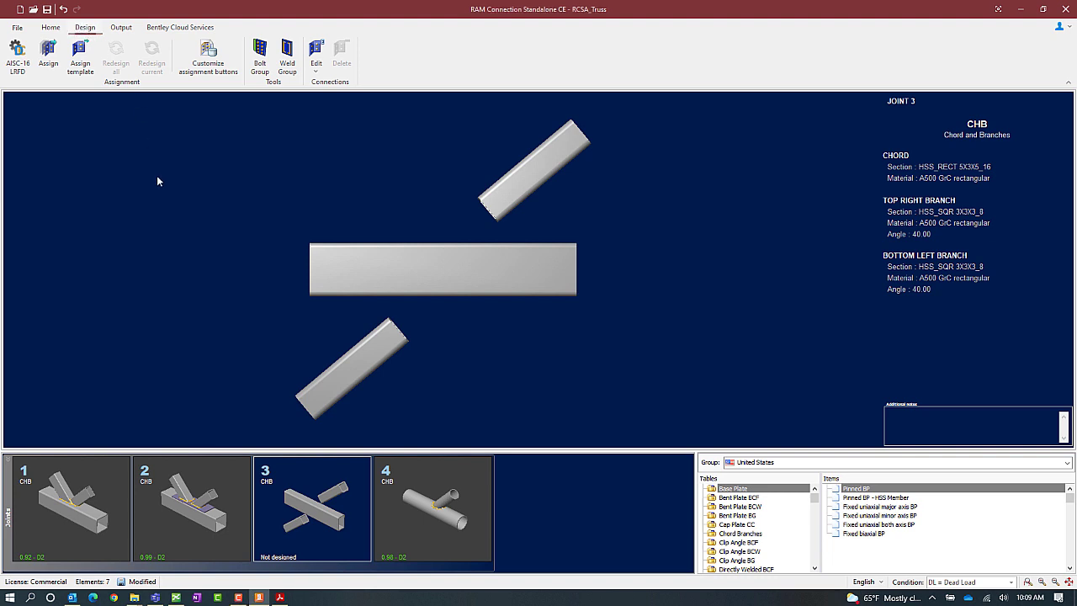
pyautogui.click(47, 64)
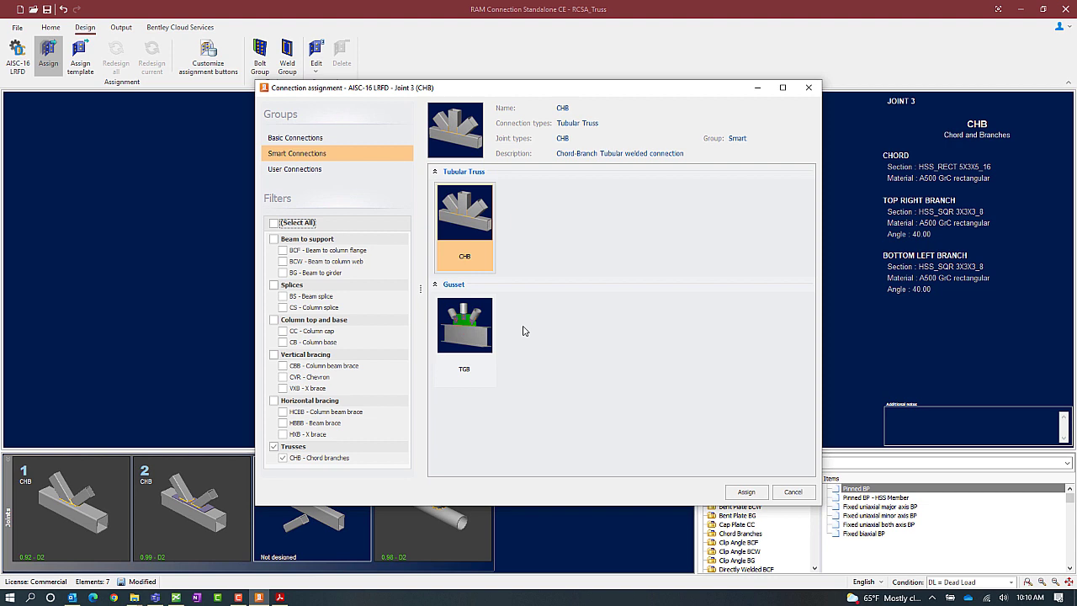
pyautogui.click(477, 238)
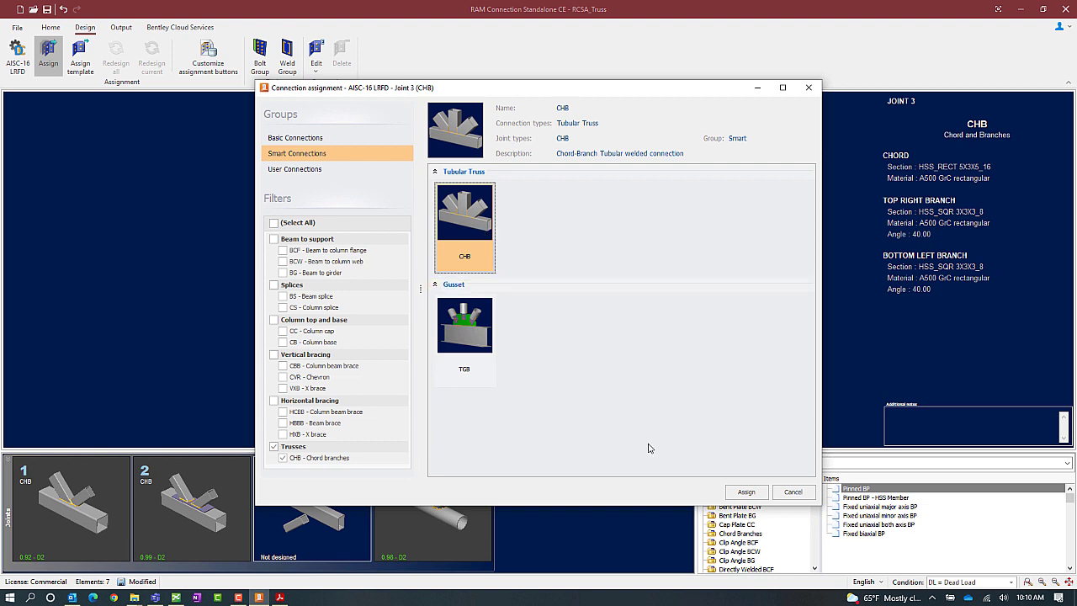
pyautogui.click(747, 492)
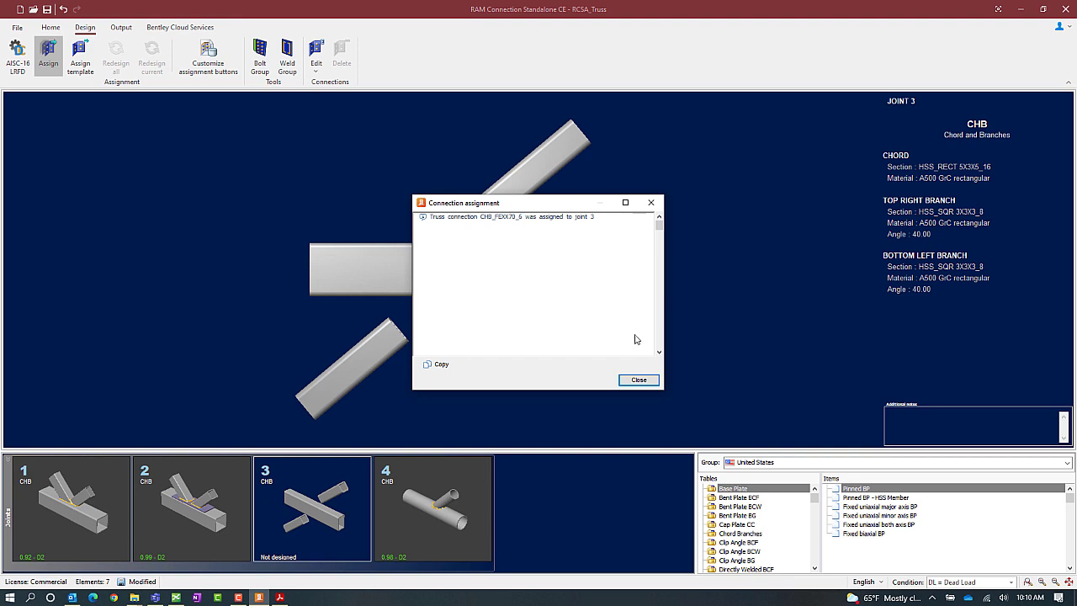
# - Dismiss the assignment confirmation and bring up the list of editable connection types
pyautogui.click(632, 379)
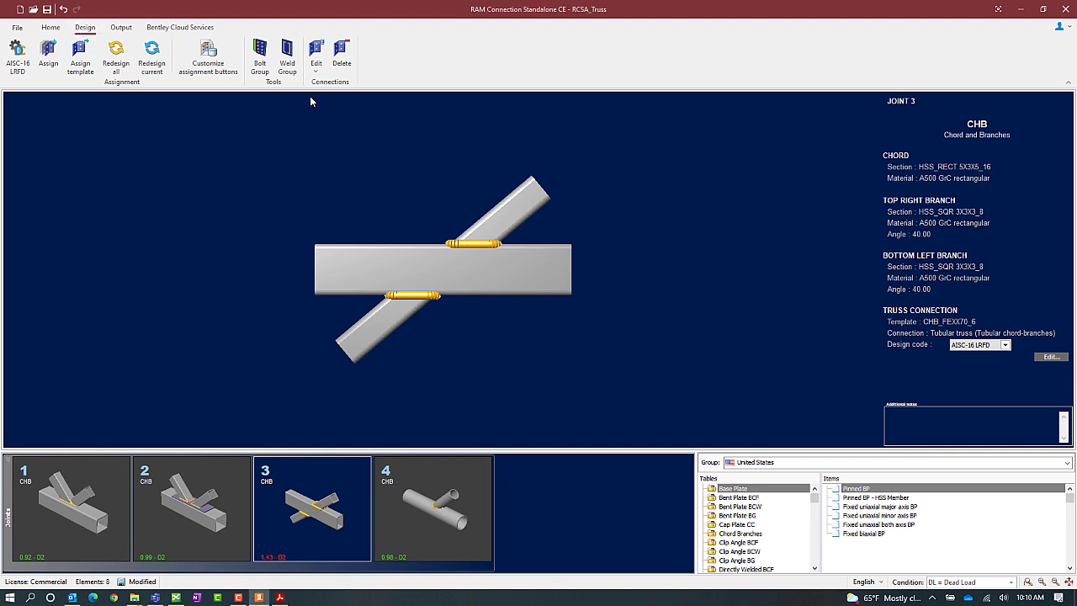
pyautogui.click(318, 71)
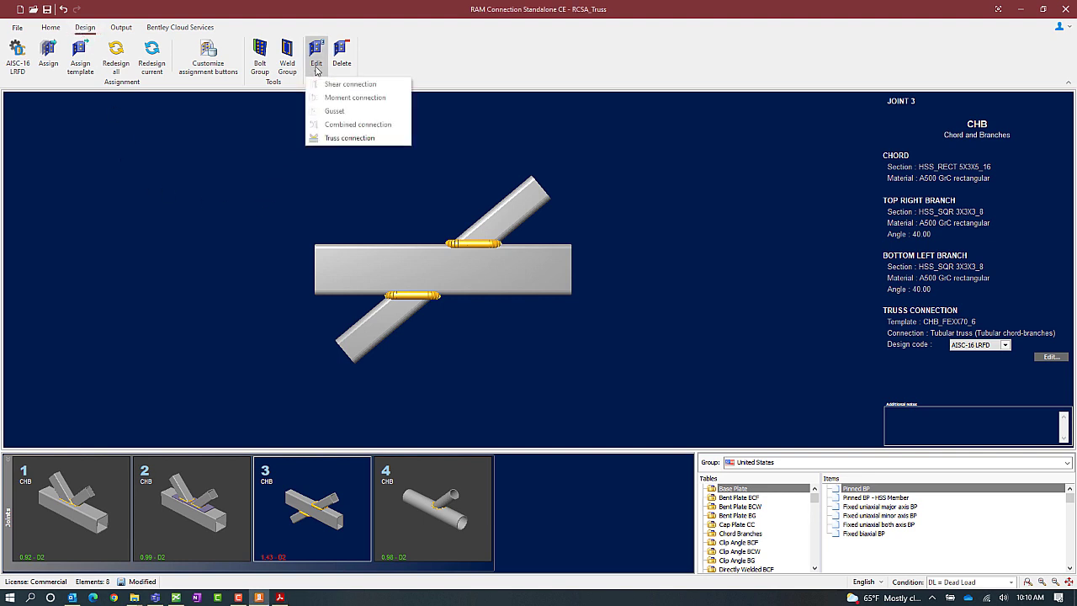
# - Open joint 3's truss connection in the Connection Pad
pyautogui.click(345, 138)
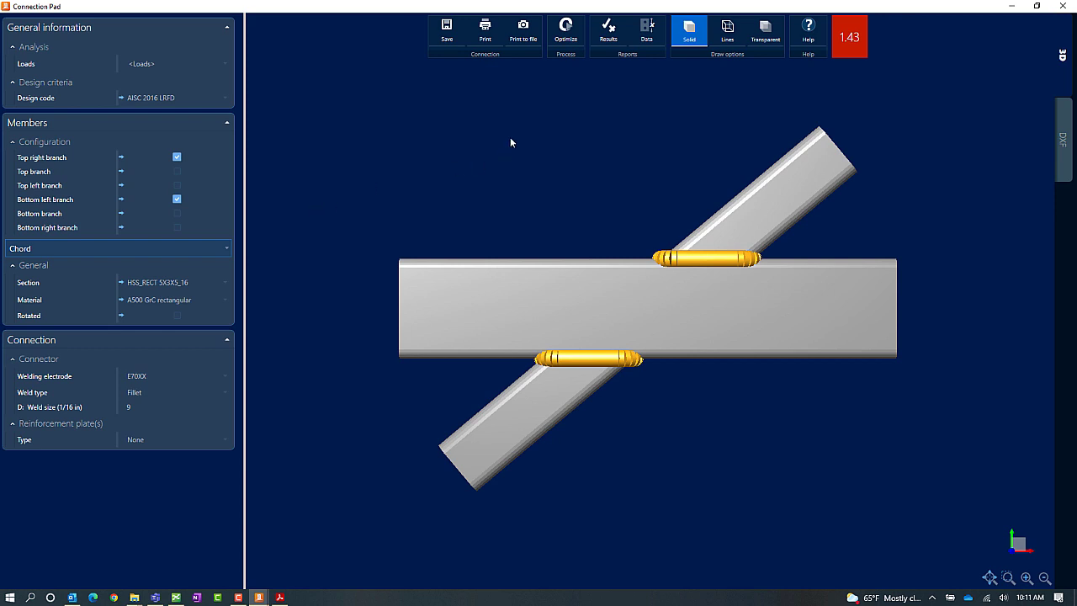
pyautogui.click(602, 35)
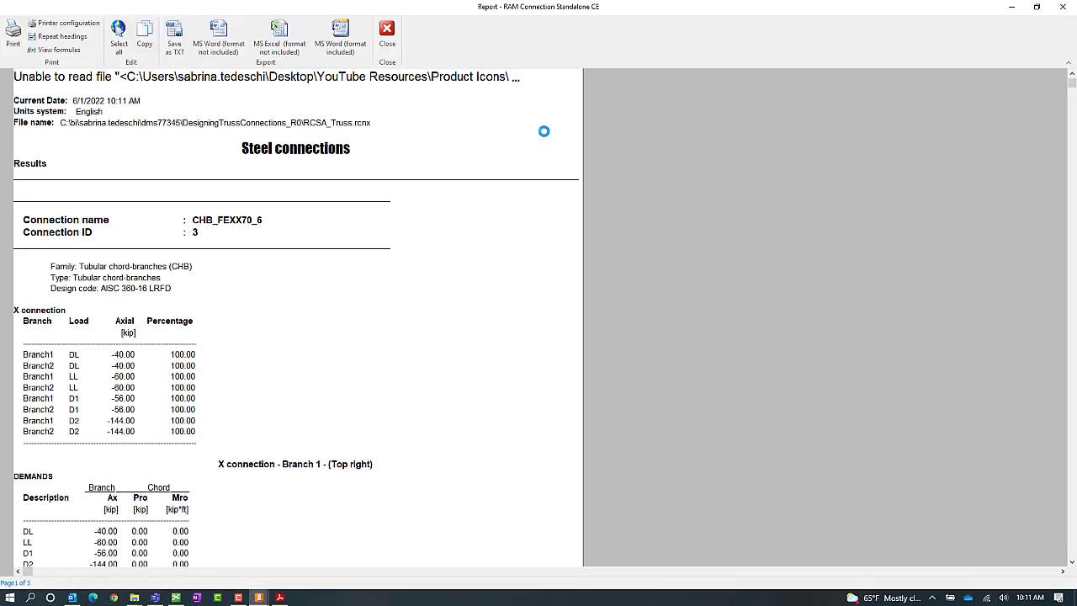
pyautogui.scroll(-5, 473, 249)
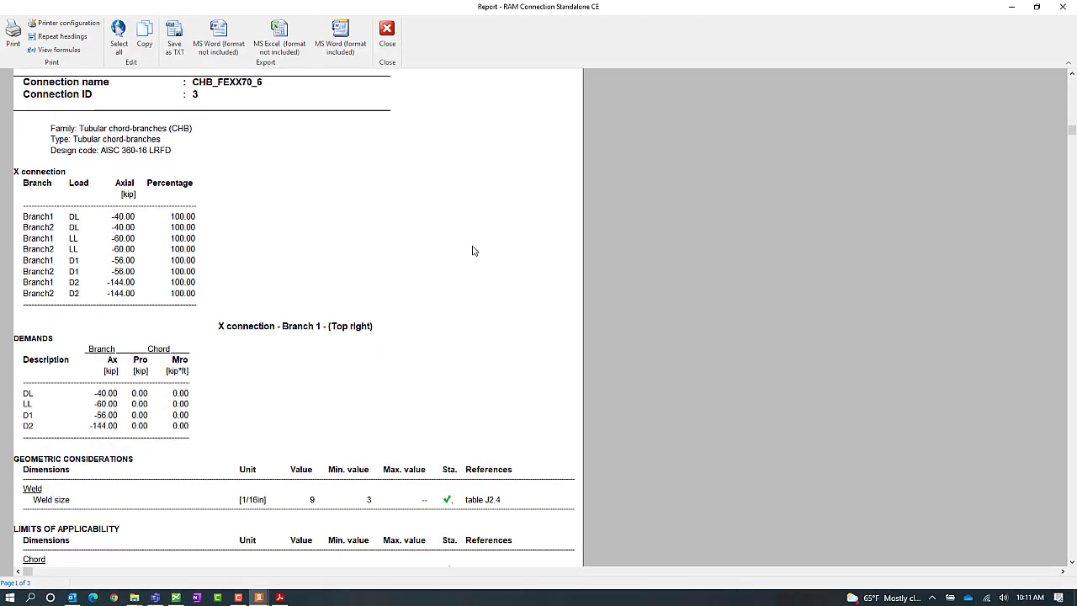
pyautogui.scroll(-5, 473, 251)
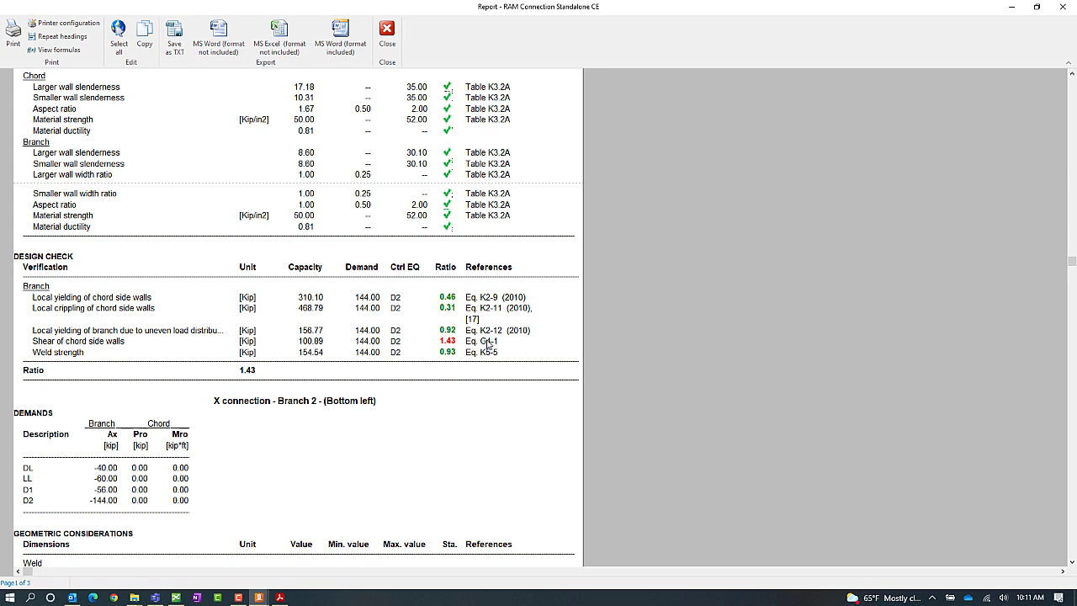
pyautogui.scroll(-5, 490, 342)
pyautogui.scroll(-5, 493, 341)
pyautogui.scroll(-2, 490, 336)
pyautogui.scroll(-1, 489, 338)
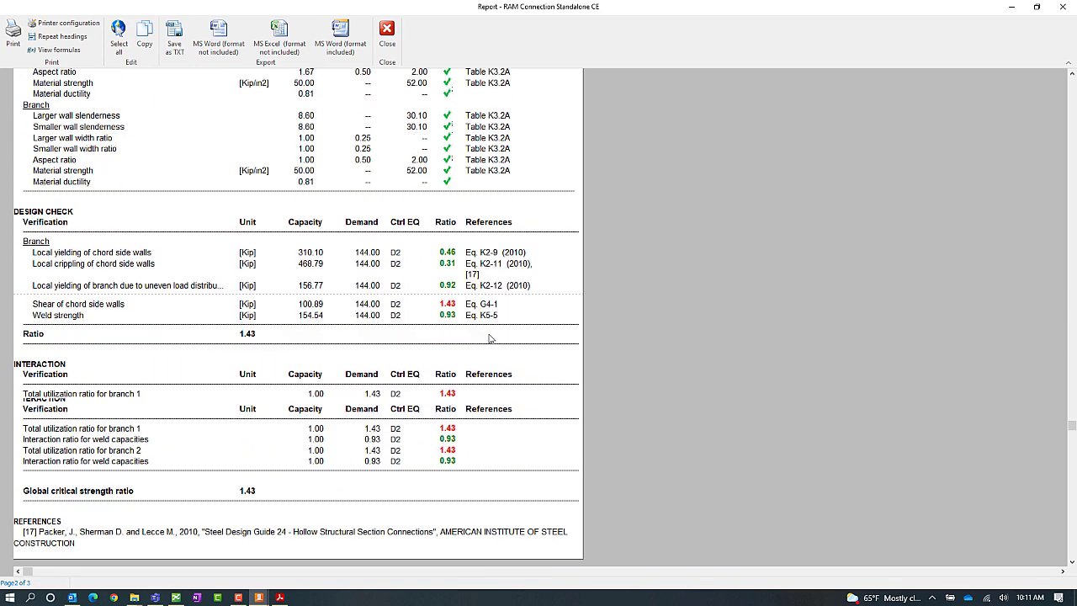
pyautogui.scroll(-3, 490, 337)
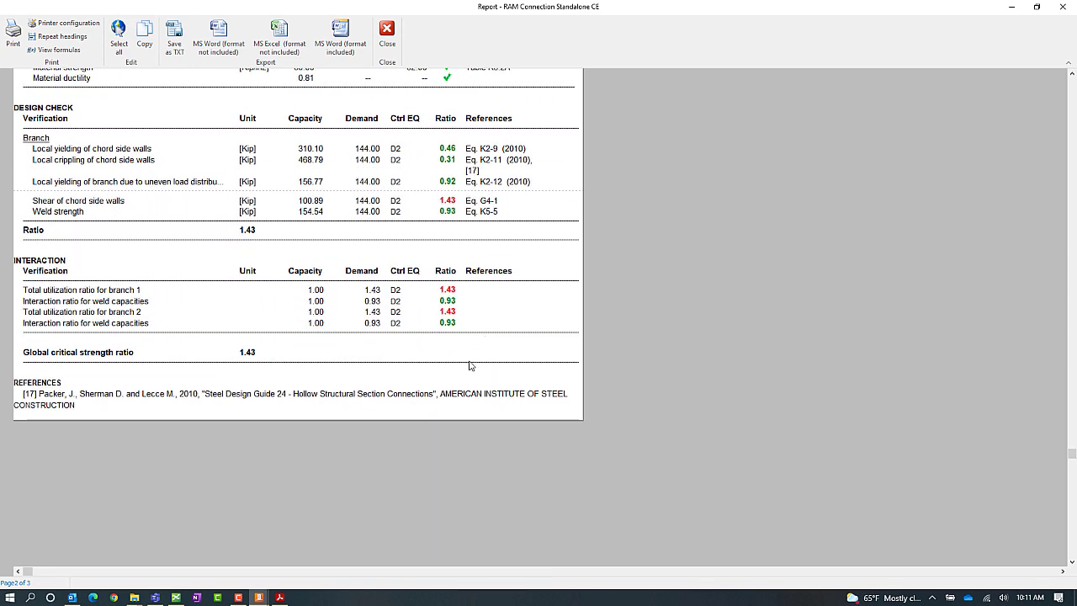
# - Close the results report and set the chord reinforcement plate type to Side, dropping the ratio to 0.93
pyautogui.click(386, 49)
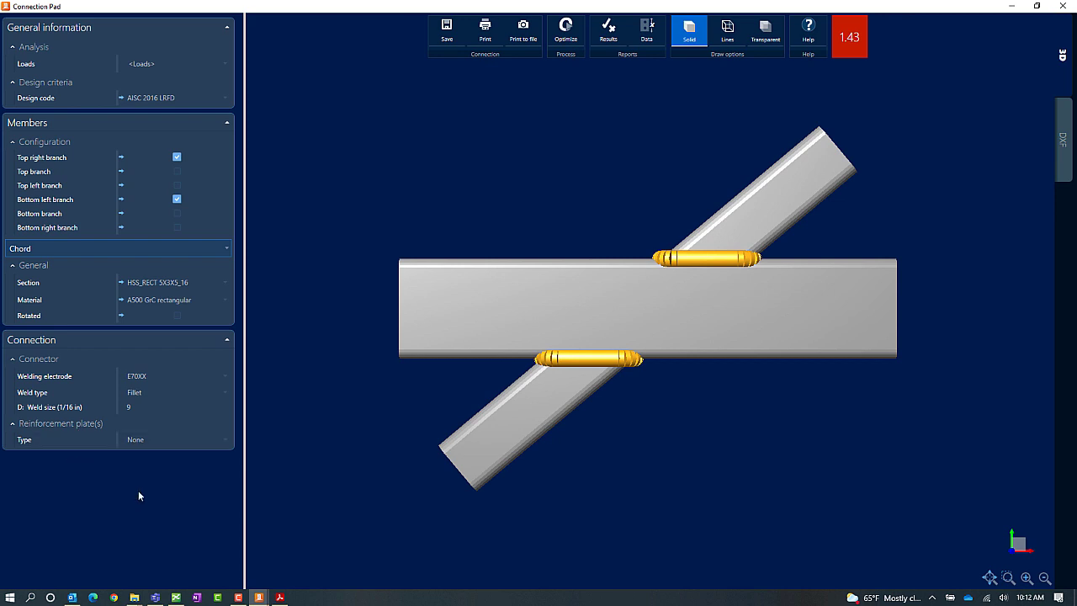
pyautogui.click(163, 443)
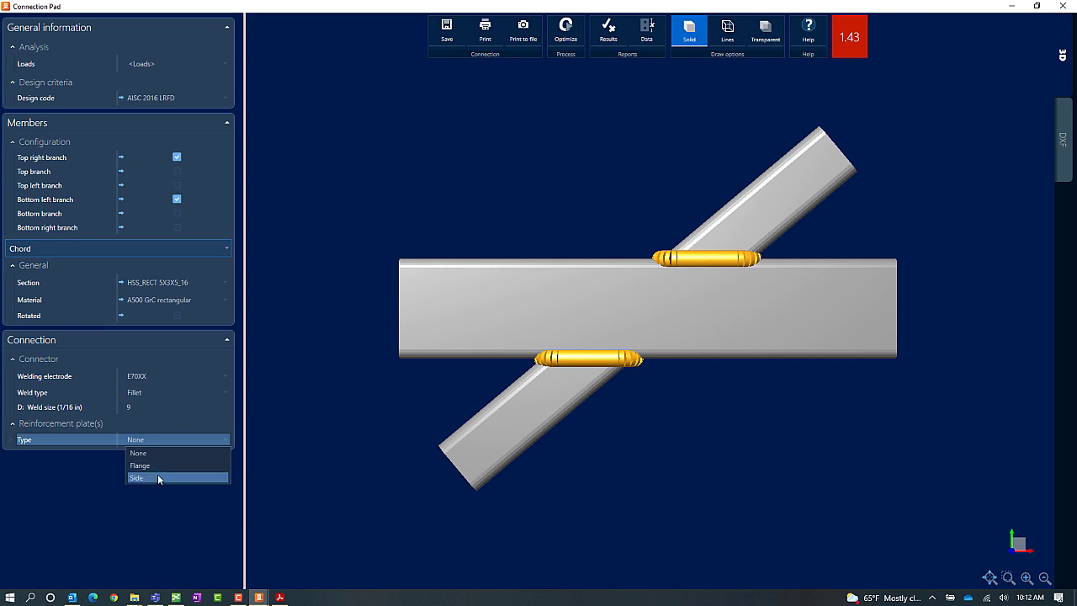
pyautogui.click(157, 469)
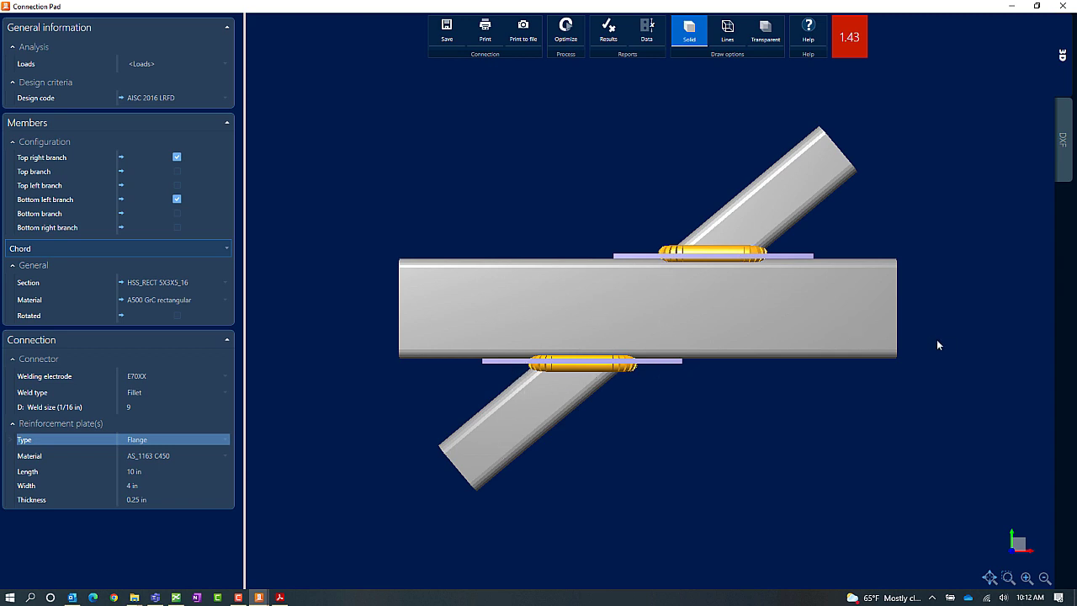
pyautogui.click(146, 438)
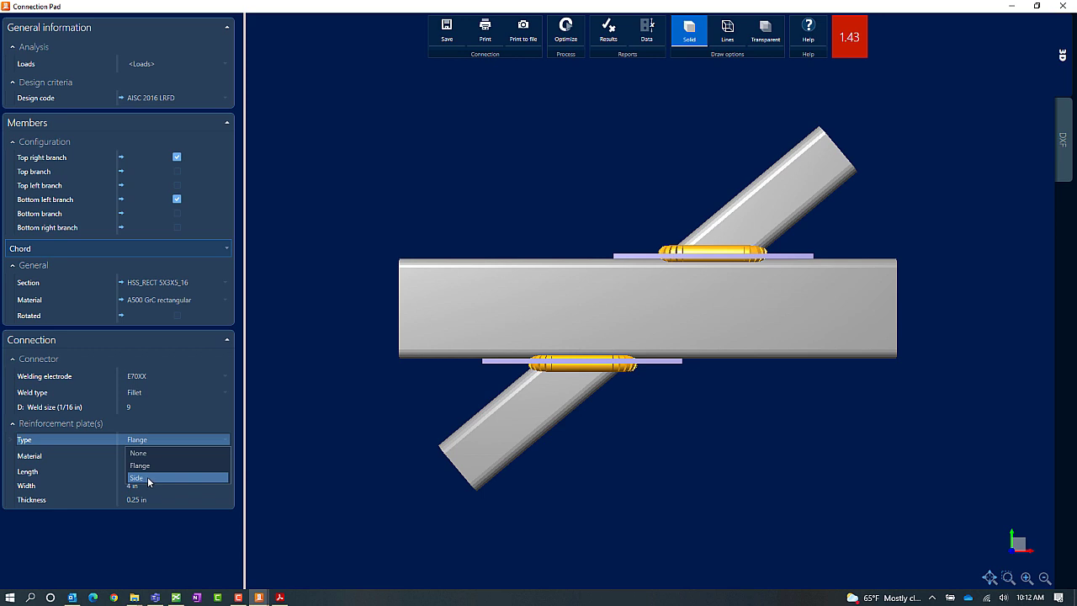
pyautogui.click(147, 476)
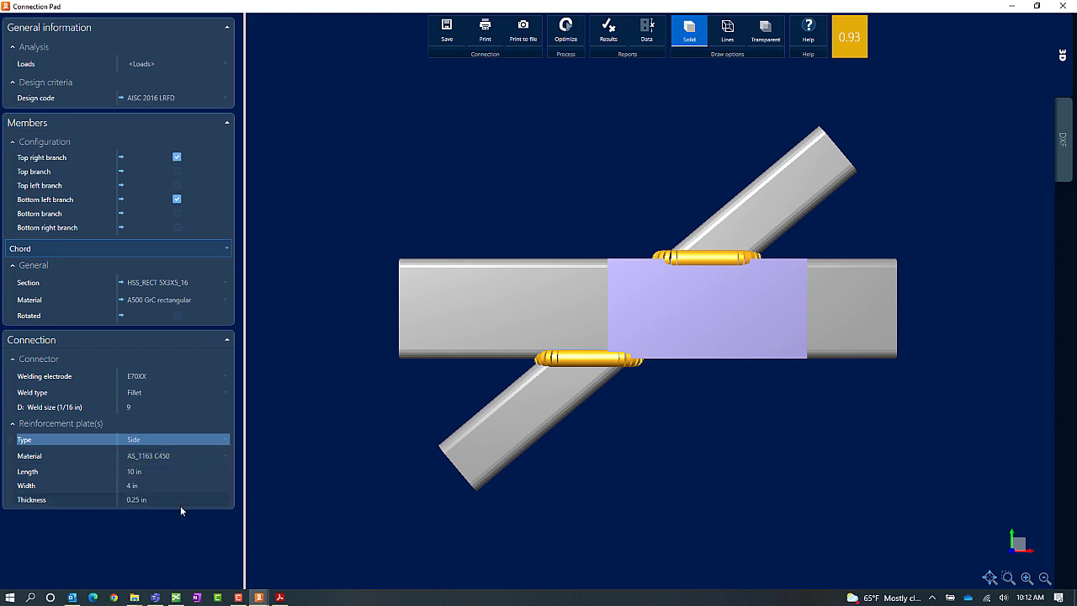
# - Change the side plate material to United States A36 steel
pyautogui.click(170, 455)
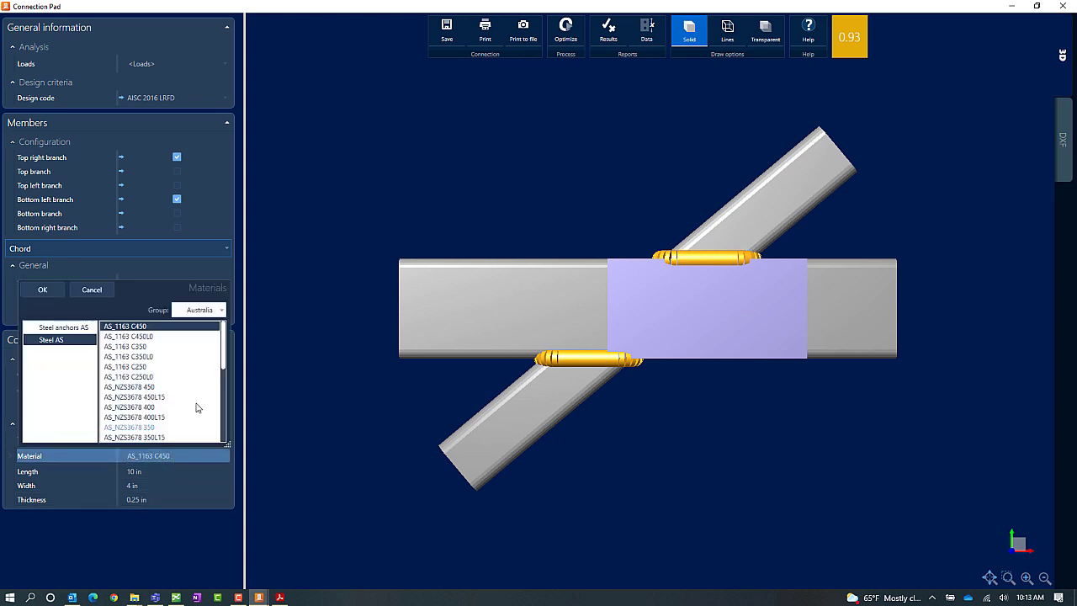
pyautogui.click(202, 311)
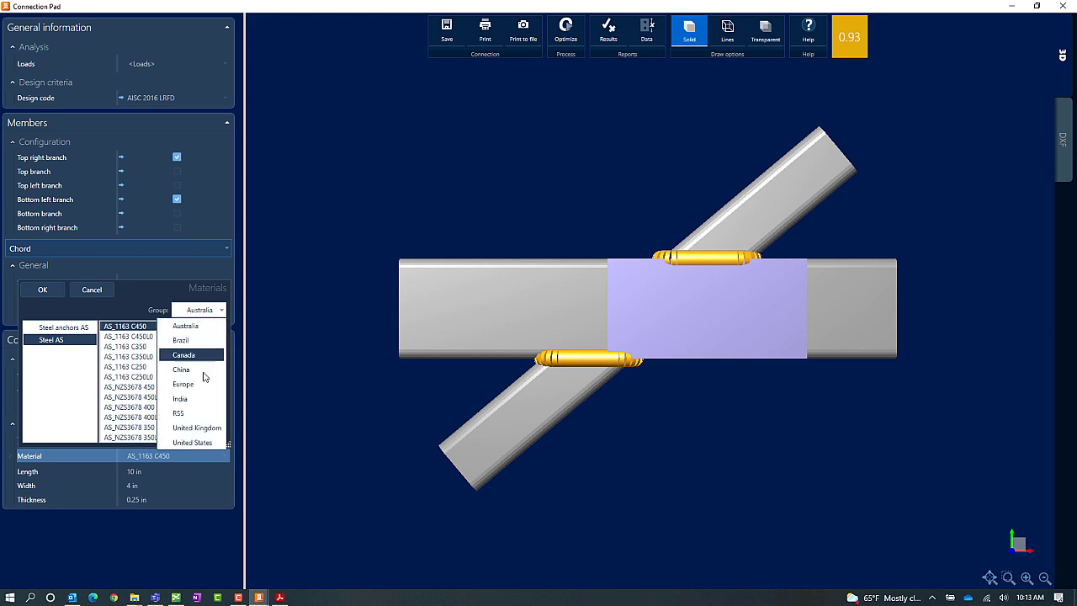
pyautogui.click(196, 443)
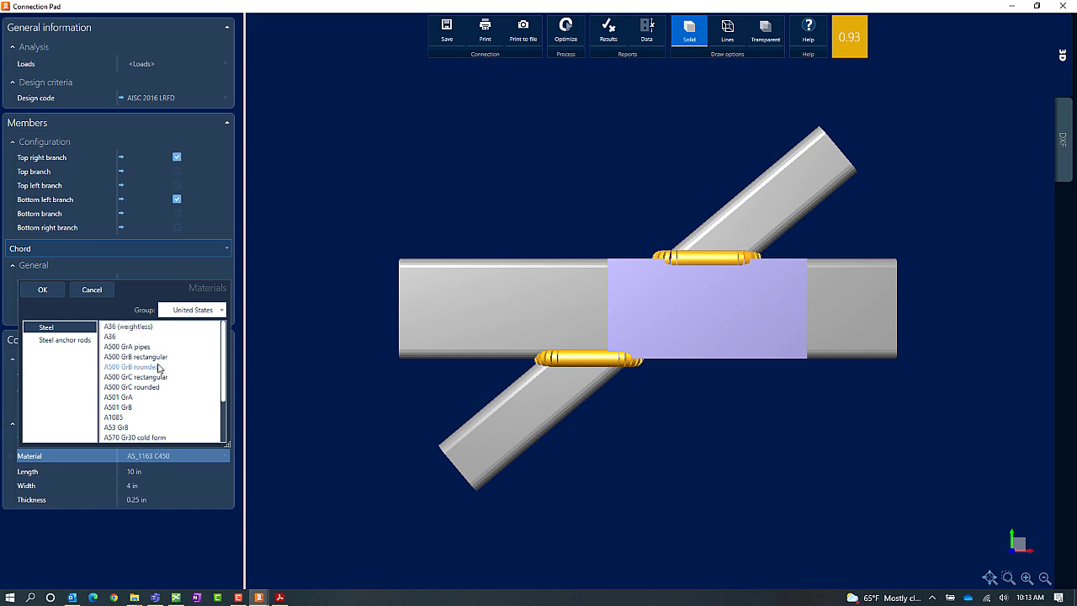
pyautogui.click(116, 336)
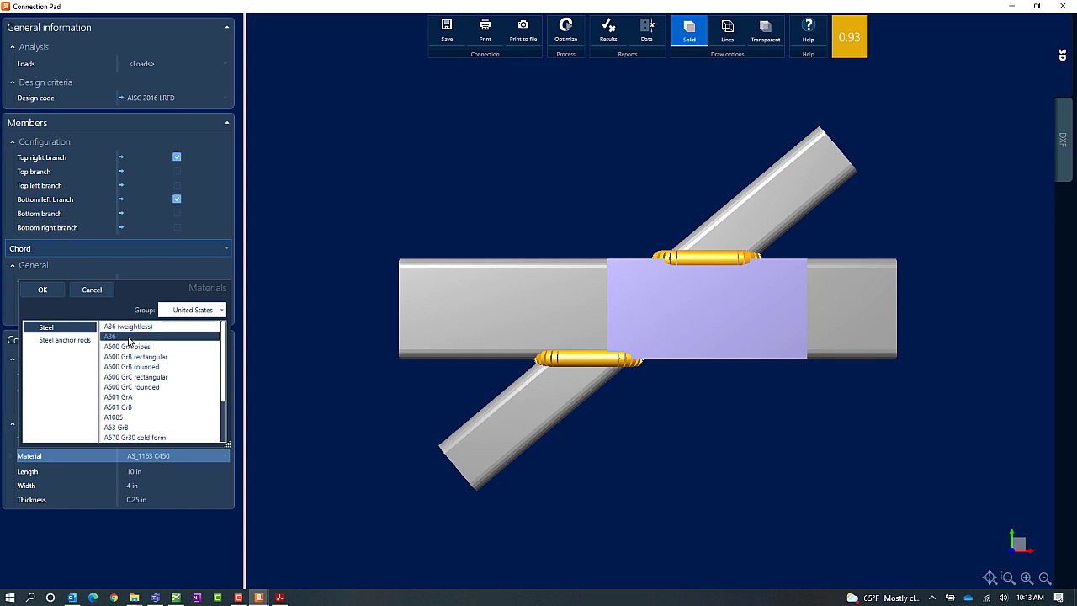
pyautogui.click(42, 289)
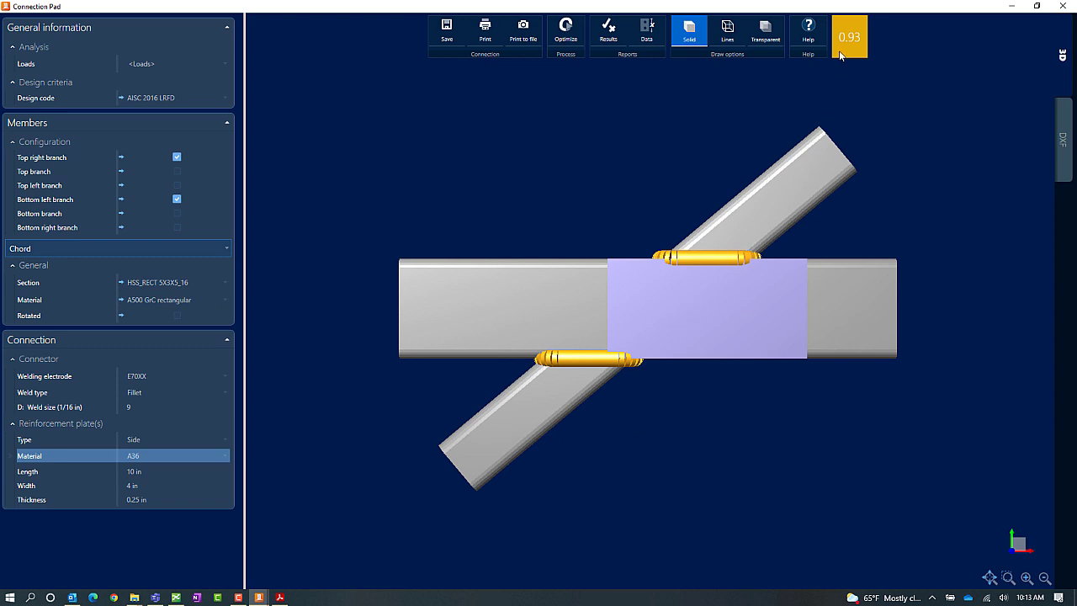
# - Set the side reinforcement plate length to 15 in
pyautogui.click(157, 472)
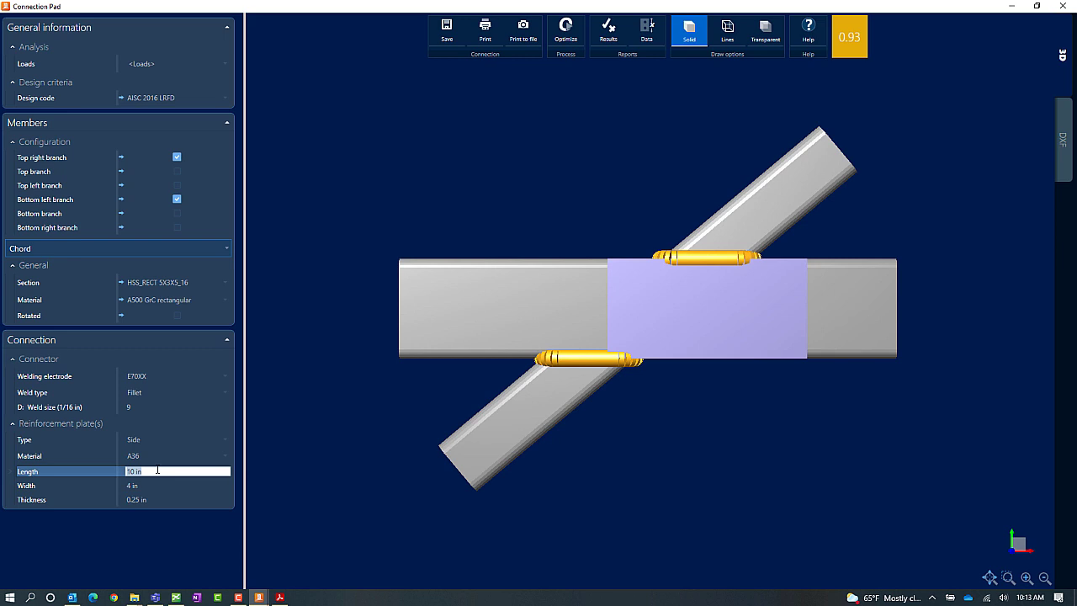
pyautogui.write('15')
pyautogui.press('Tab')
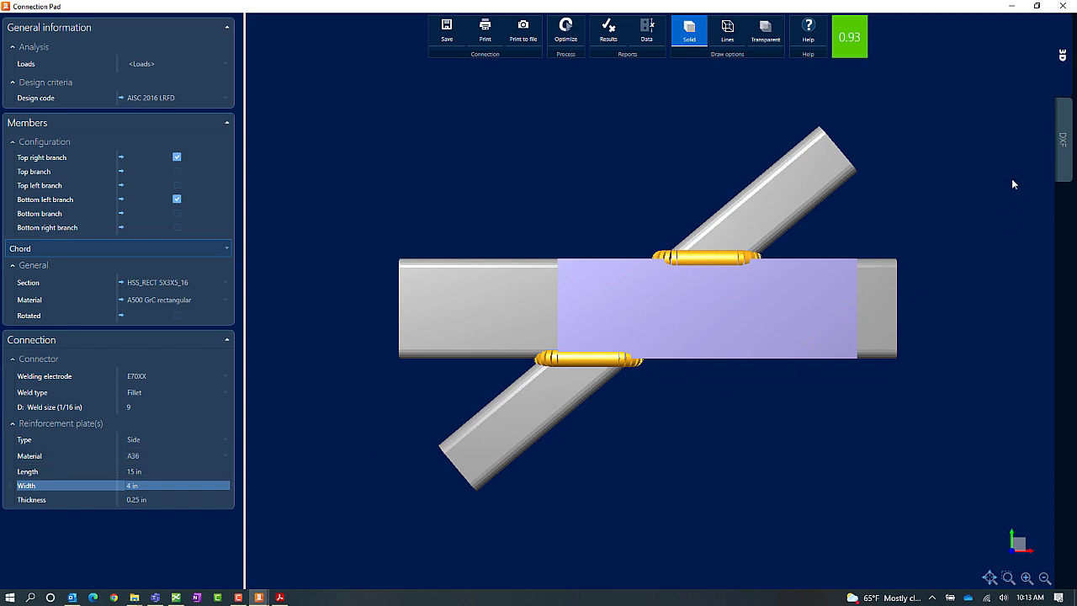
# - Show the DXF drawing of joint 3 with the 2PL 15X5X0.25 A36 plates
pyautogui.click(1058, 167)
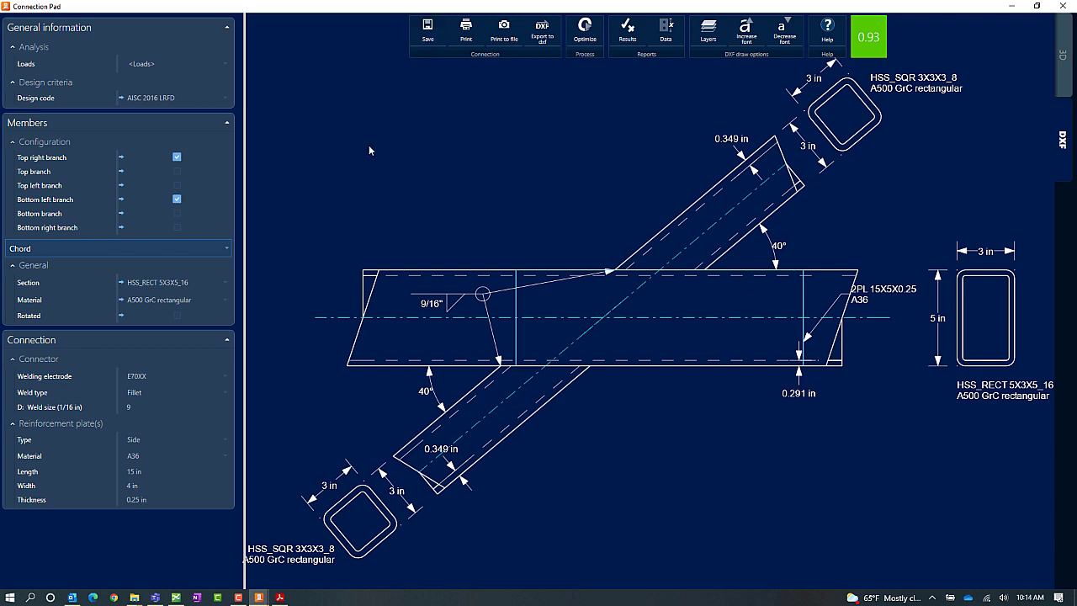
# - Close the Connection Pad and save the RCSA_Truss model
pyautogui.click(1059, 6)
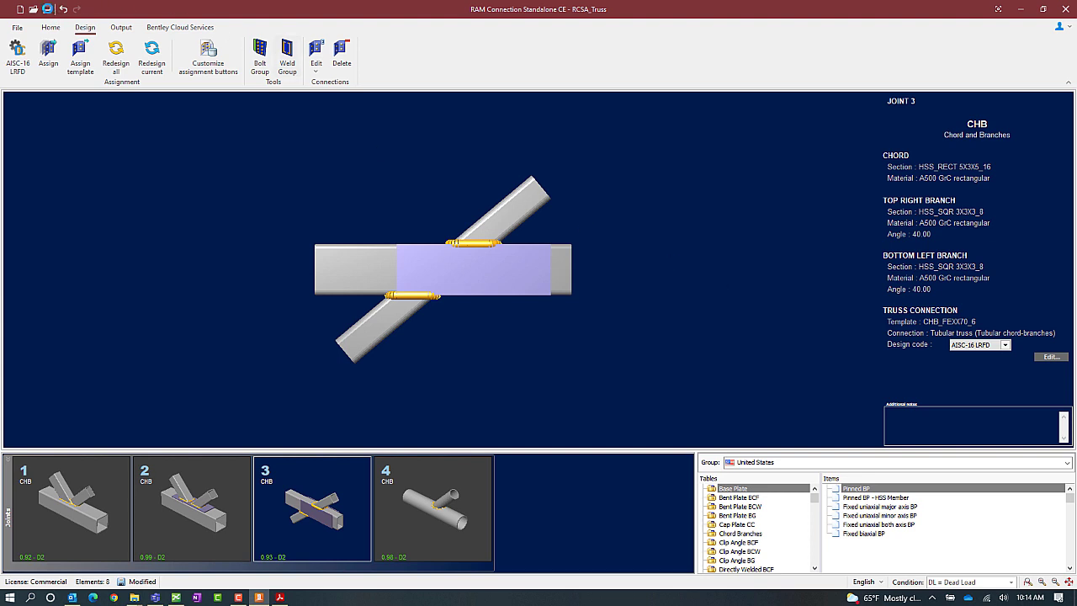
pyautogui.click(48, 9)
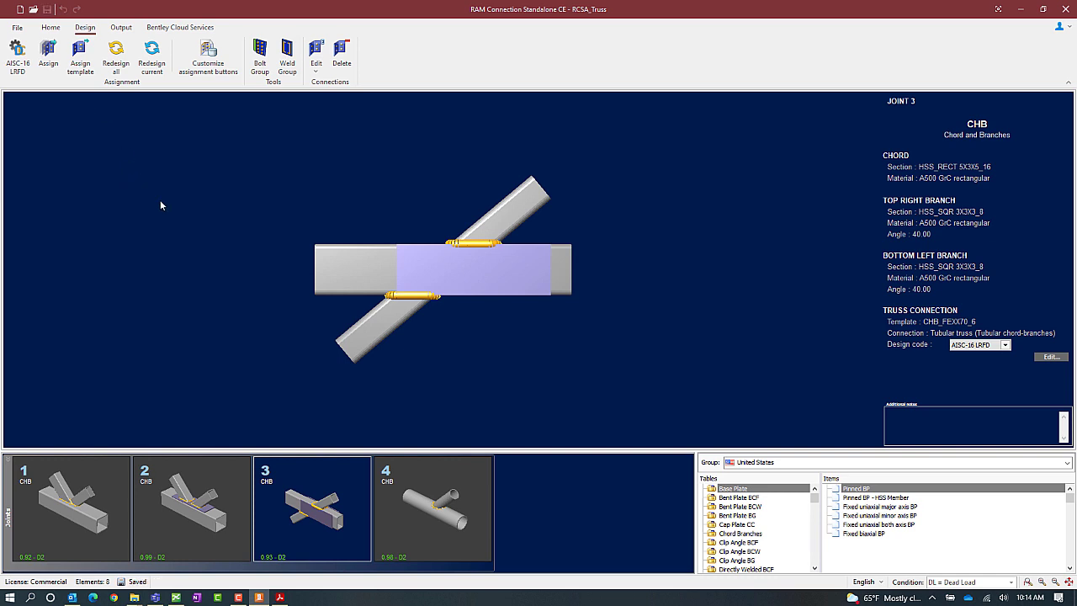